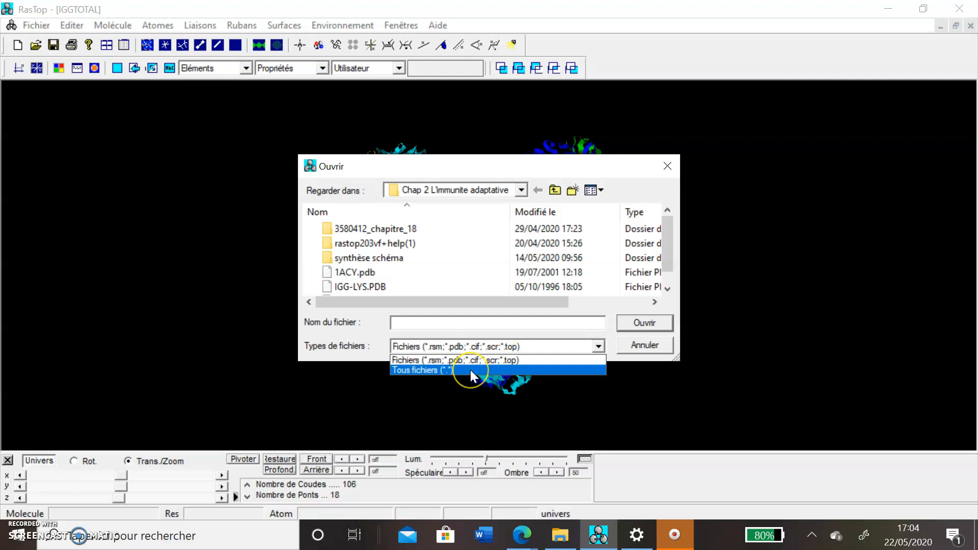
Step: Open the molecule file IGG-LYS.PDB from the Chap 2 L'immunite adaptative folder, with all file types listed
click(470, 369)
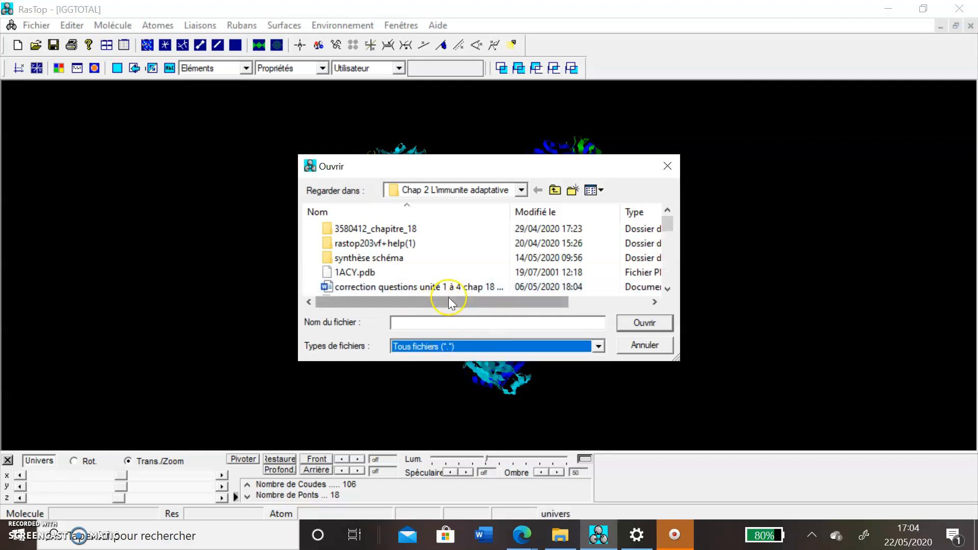
click(655, 302)
click(655, 302)
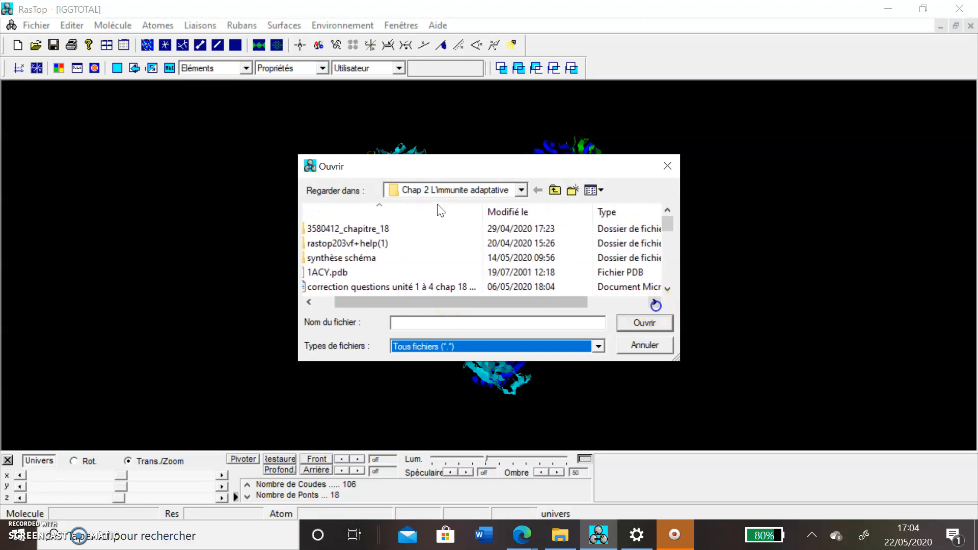
drag(552, 301, 407, 301)
drag(668, 225, 664, 241)
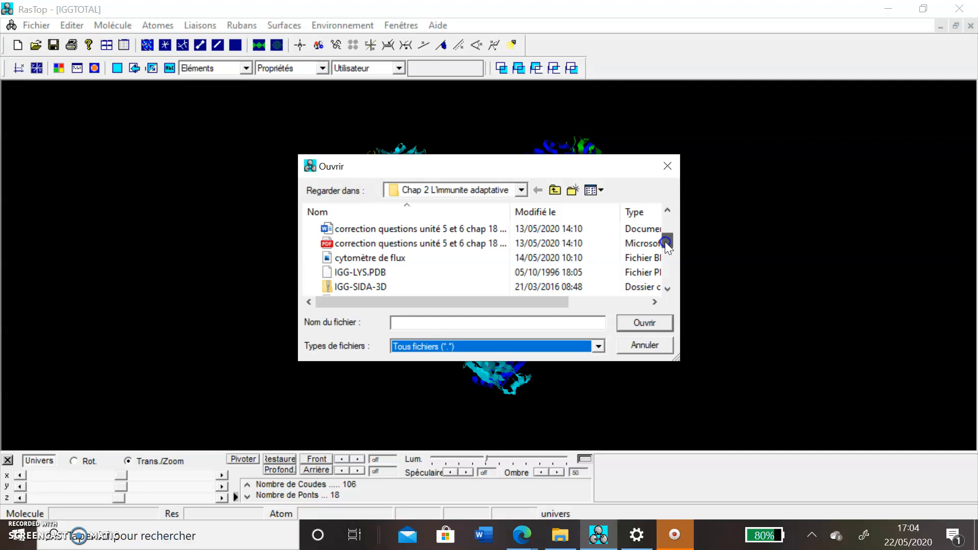
click(364, 272)
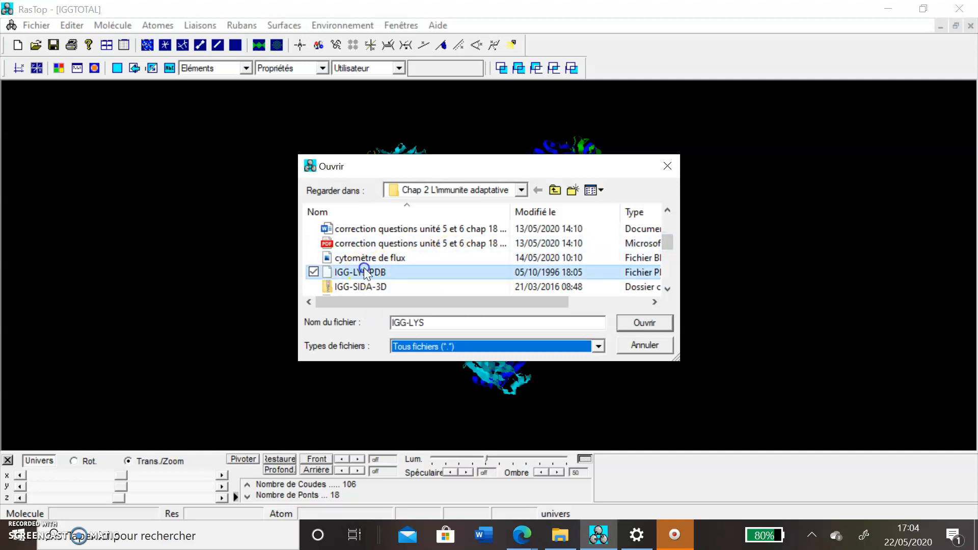
click(642, 323)
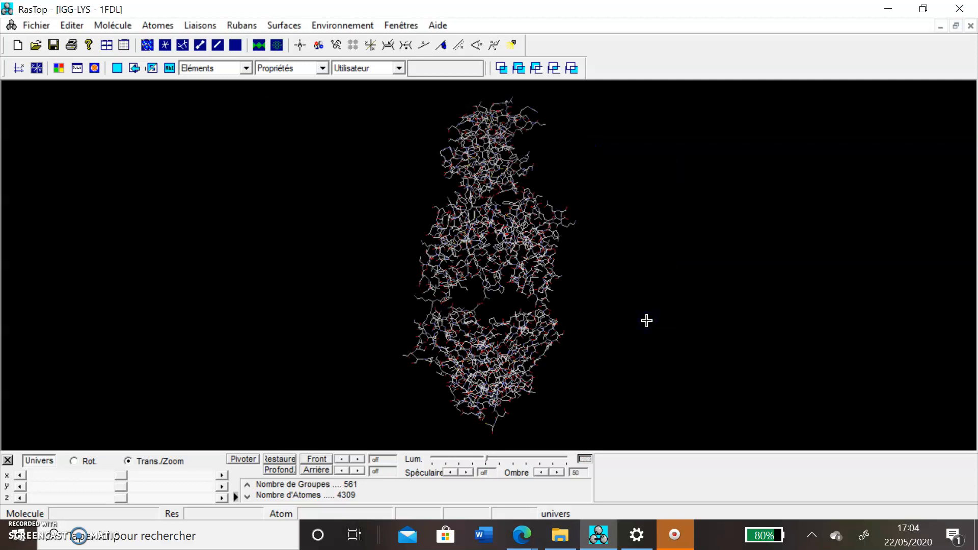
Step: Read the general molecule information for the IGG-LYS complex, including its name, classification and number of chains, and close it
click(118, 28)
mouse_move(219, 65)
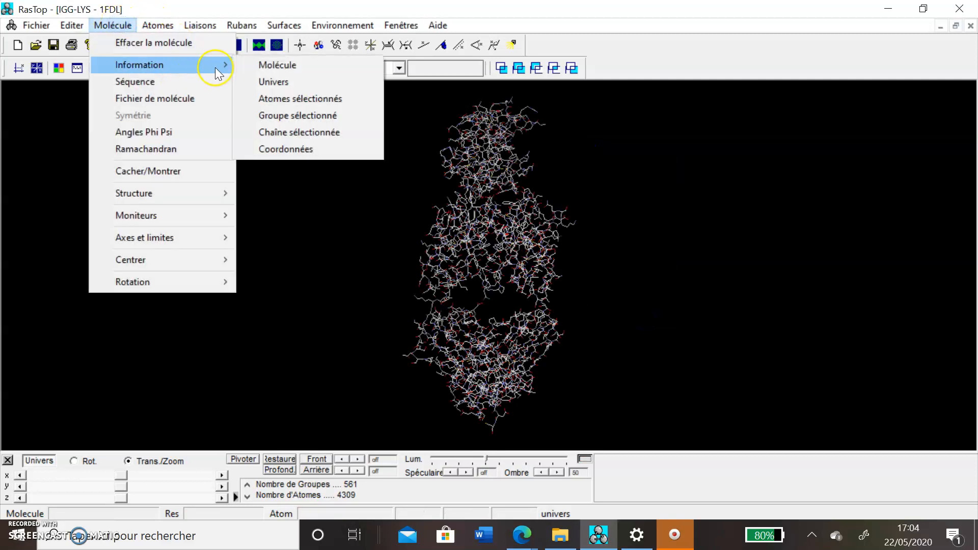
click(283, 65)
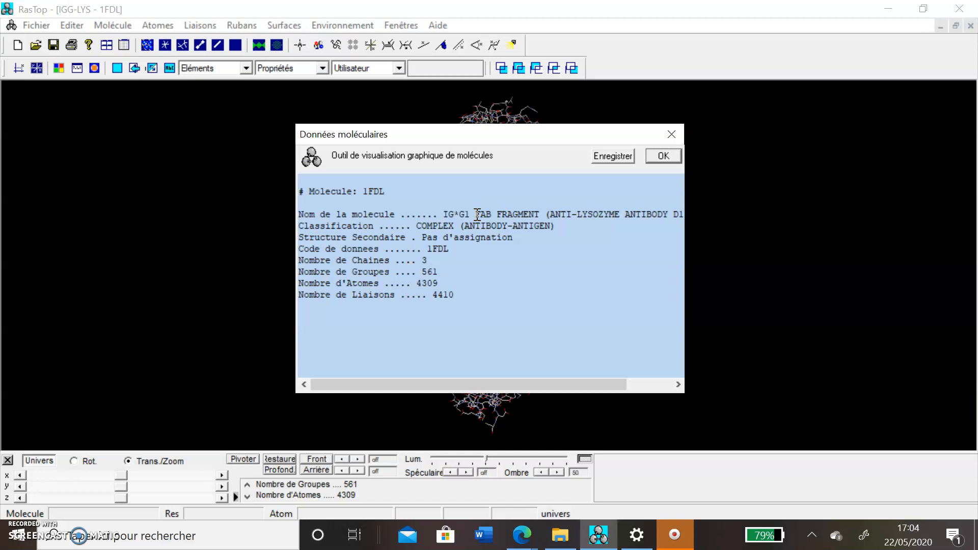
drag(535, 131, 431, 129)
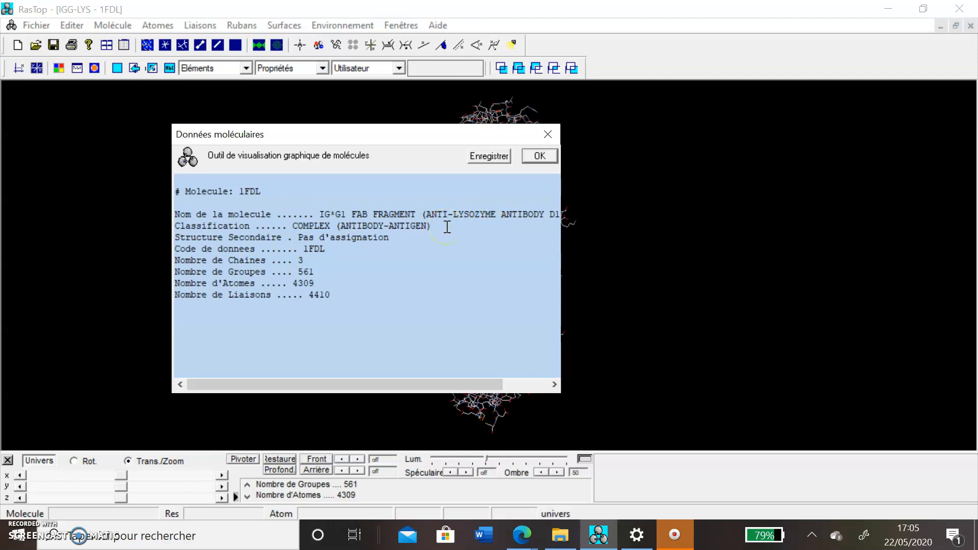
click(539, 157)
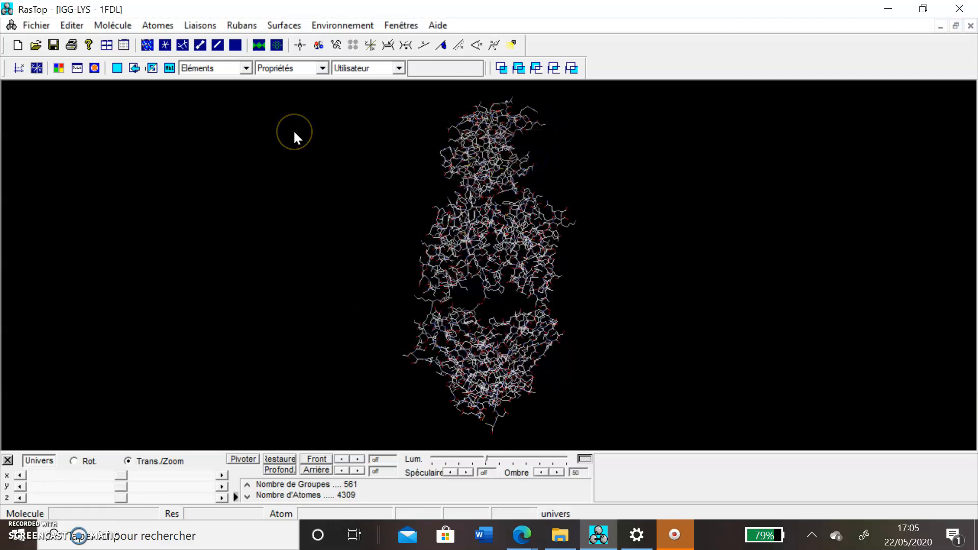
Step: Color the atoms of the IGG-LYS complex by chain
click(161, 25)
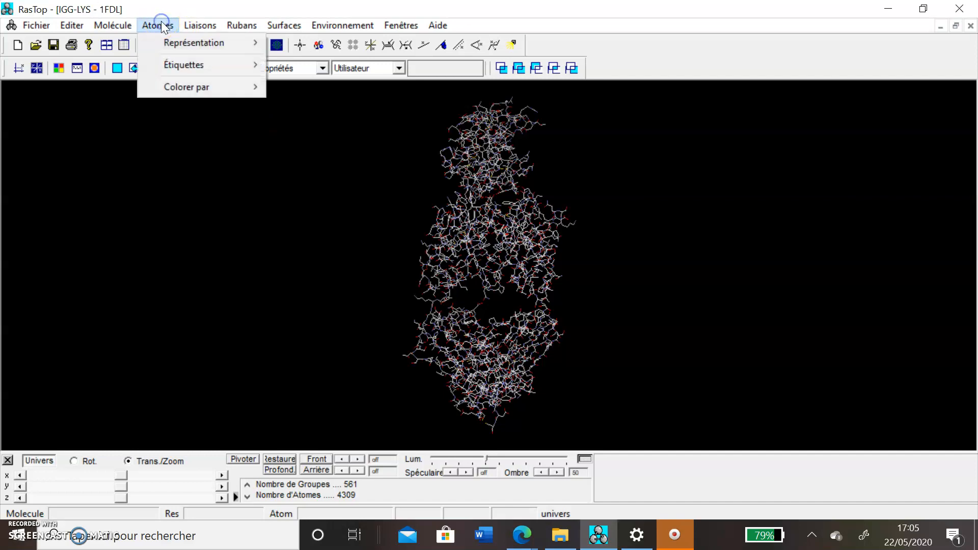
mouse_move(240, 84)
click(331, 154)
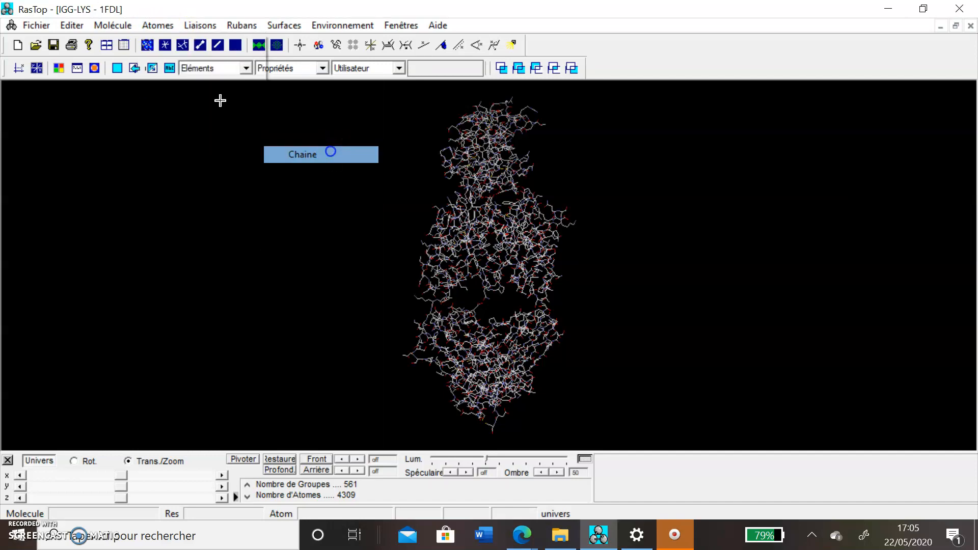
click(473, 202)
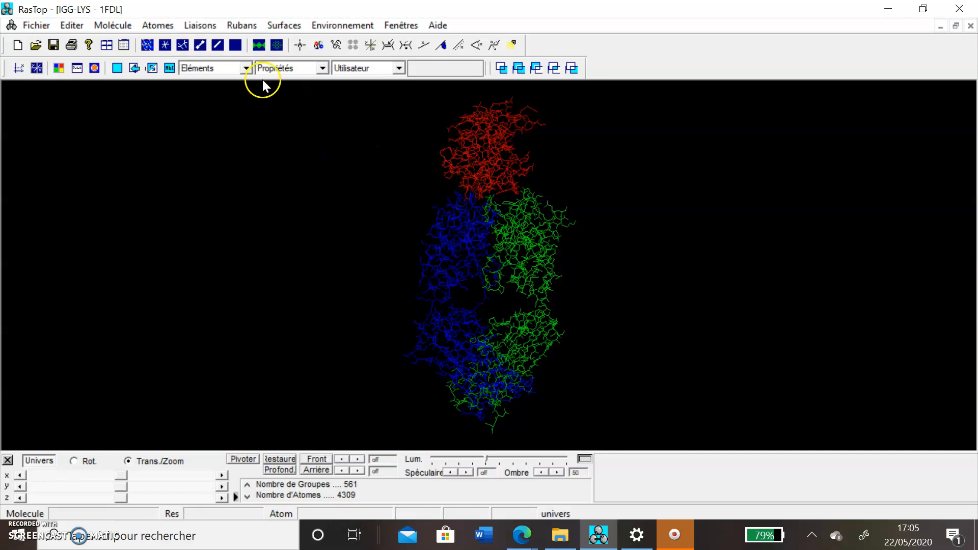
Step: Examine the amino acid sequences of chains L, H and Y in the IGG-LYS complex, and close the sequence data
click(112, 26)
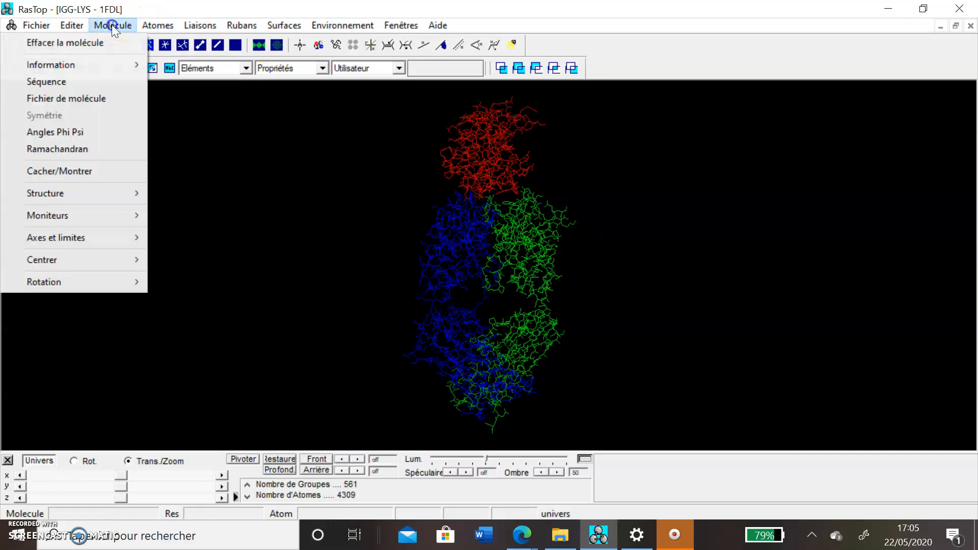
click(95, 83)
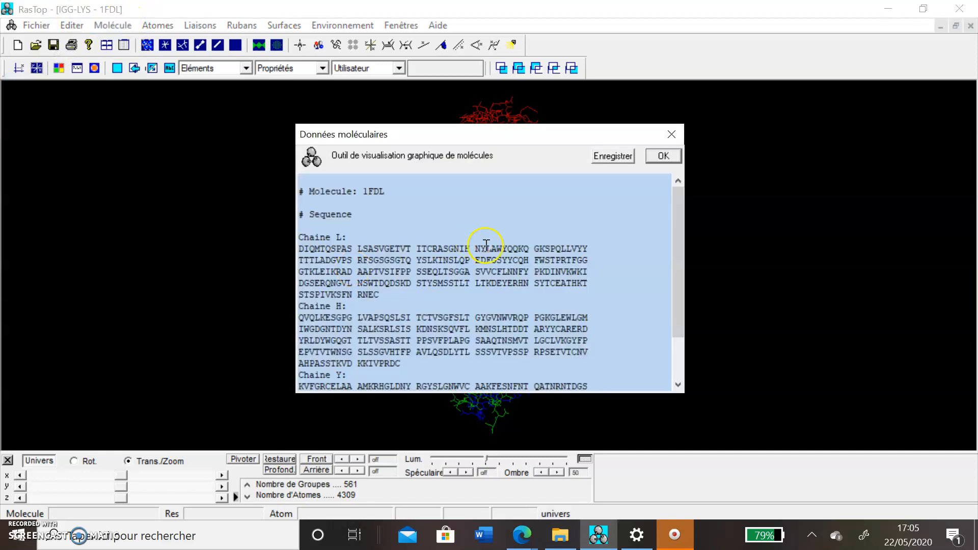
drag(676, 264, 668, 310)
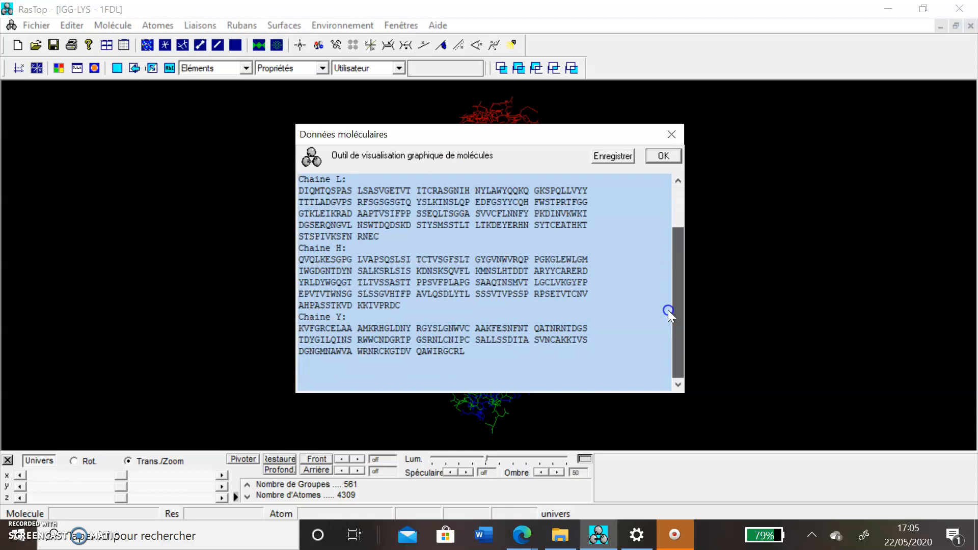
mouse_move(668, 310)
mouse_down()
mouse_move(669, 260)
mouse_move(670, 311)
mouse_up()
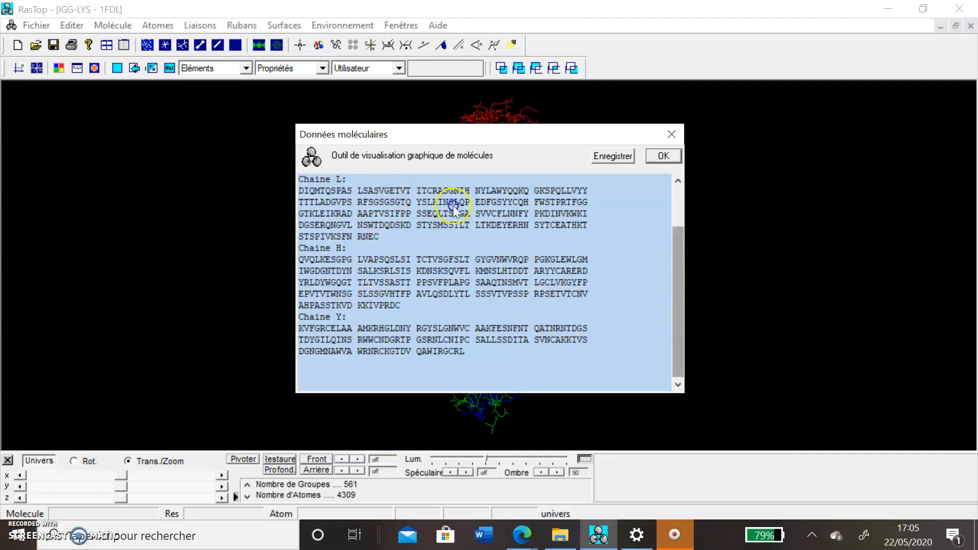
drag(679, 307, 676, 273)
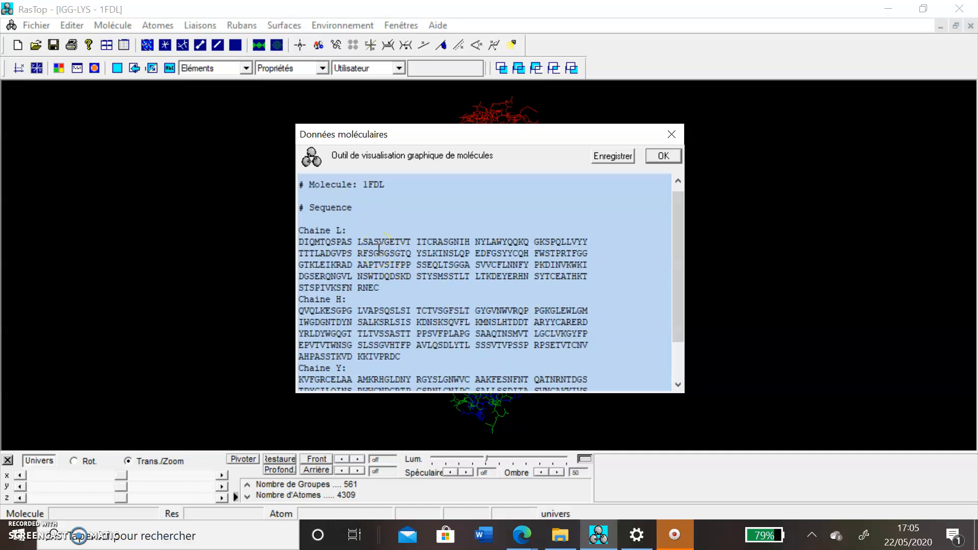
click(675, 253)
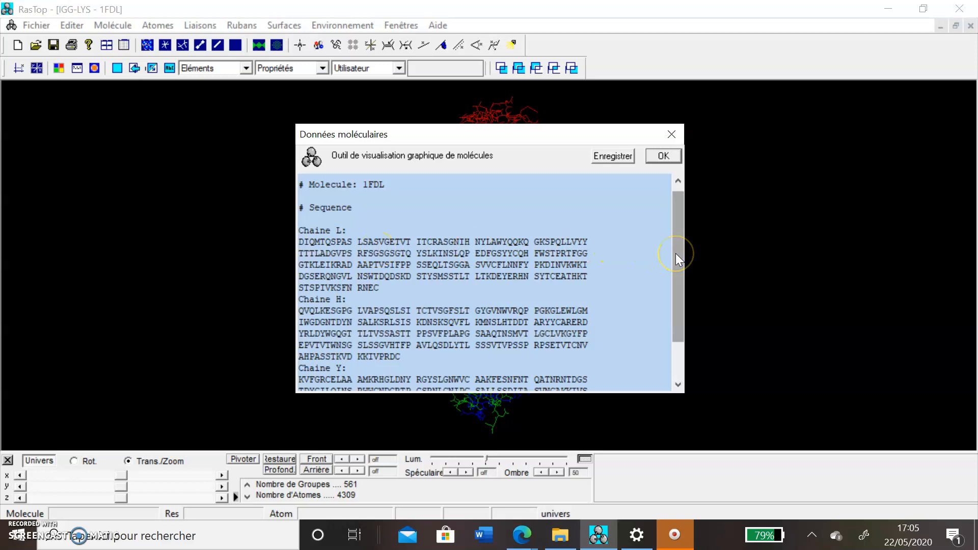
drag(675, 253, 668, 213)
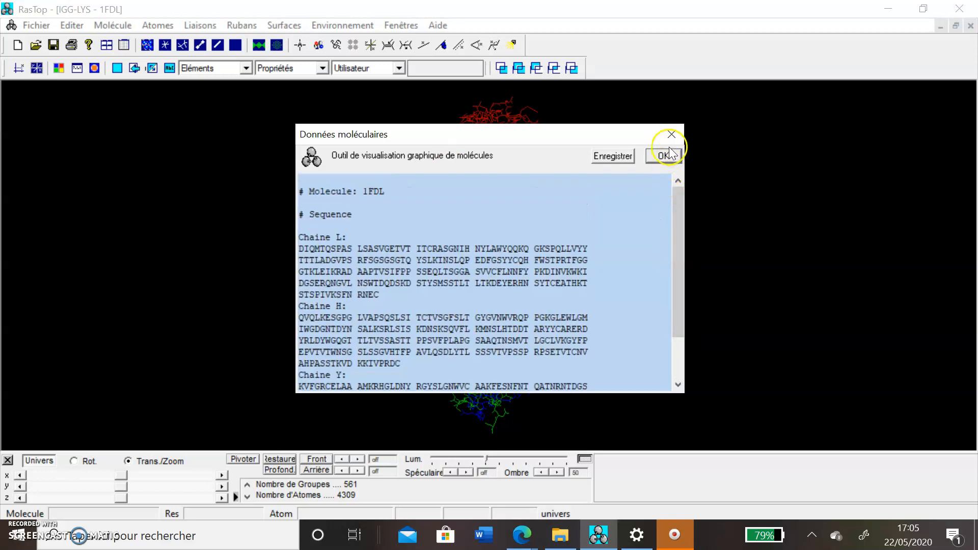
click(663, 162)
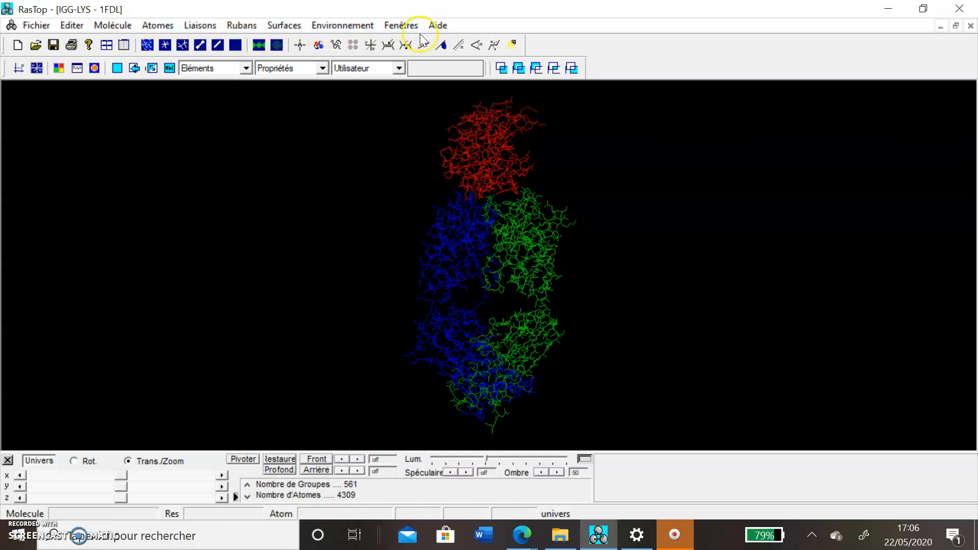
Step: Arrange the IGG-LYS and IGGTOTAL molecule windows side by side for comparison
click(398, 24)
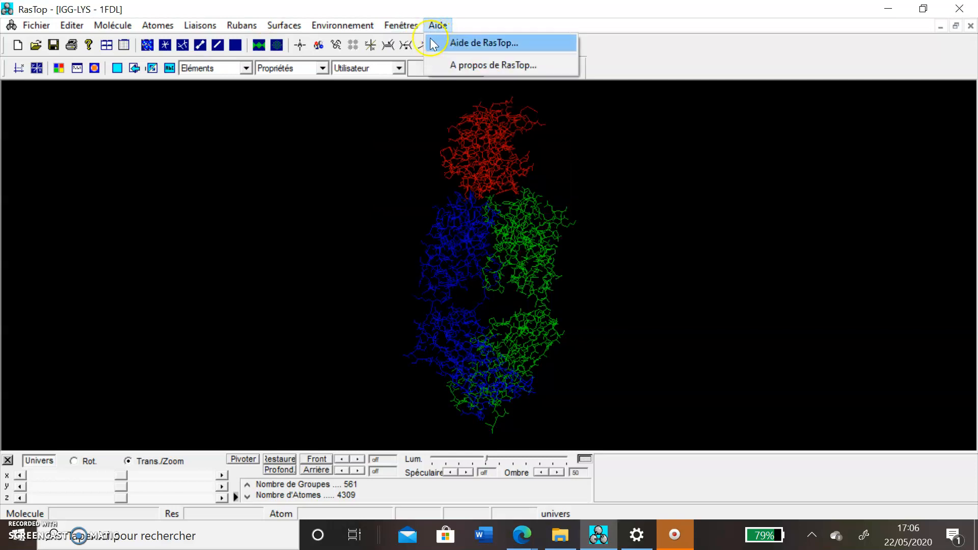
click(426, 45)
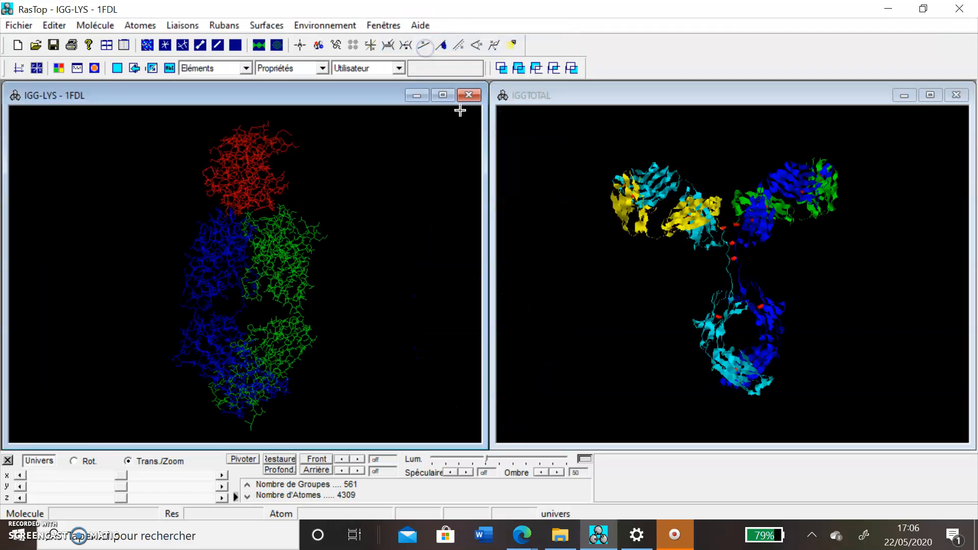
drag(766, 275, 801, 250)
drag(293, 281, 263, 271)
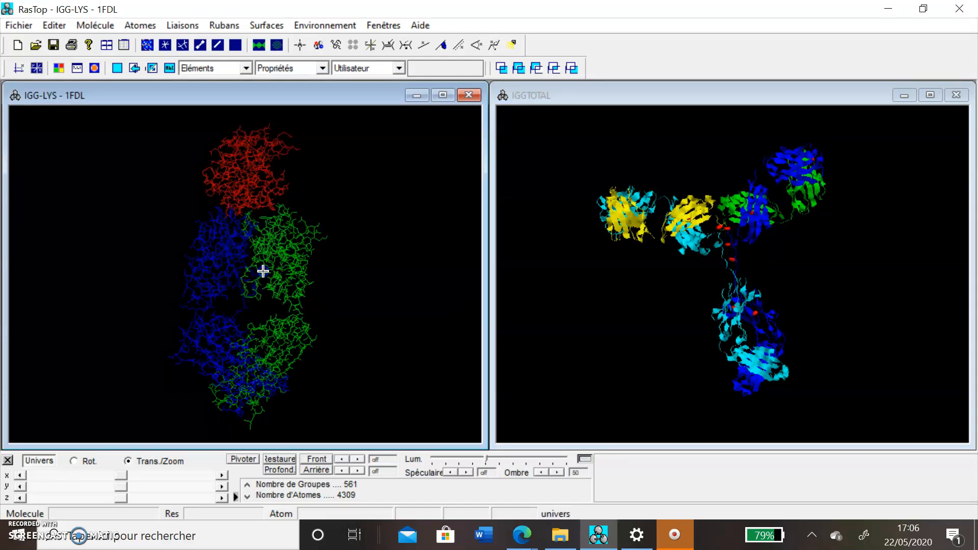
Step: Replace the atom and bond display of the IGG-LYS complex with ribbons
click(147, 45)
drag(319, 251, 197, 185)
click(235, 45)
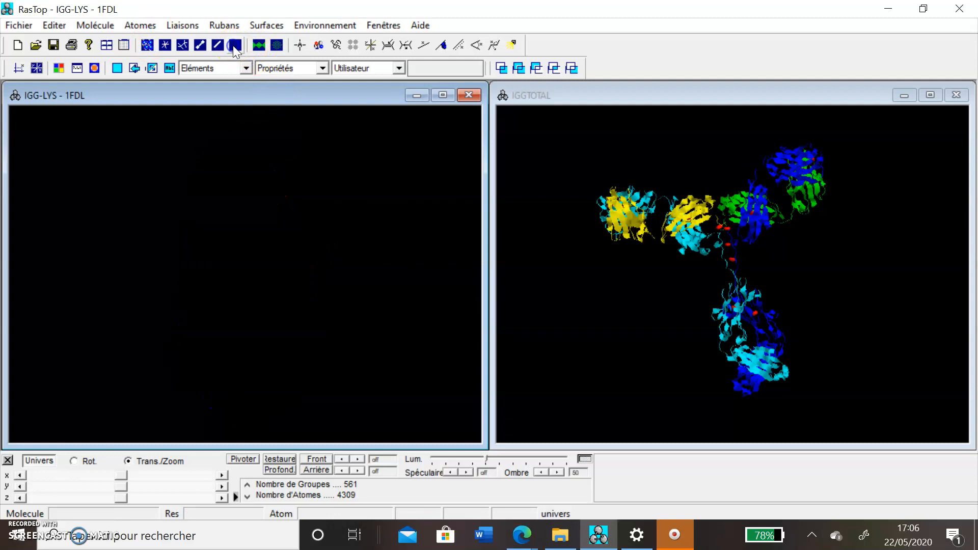
click(258, 45)
drag(248, 293, 279, 281)
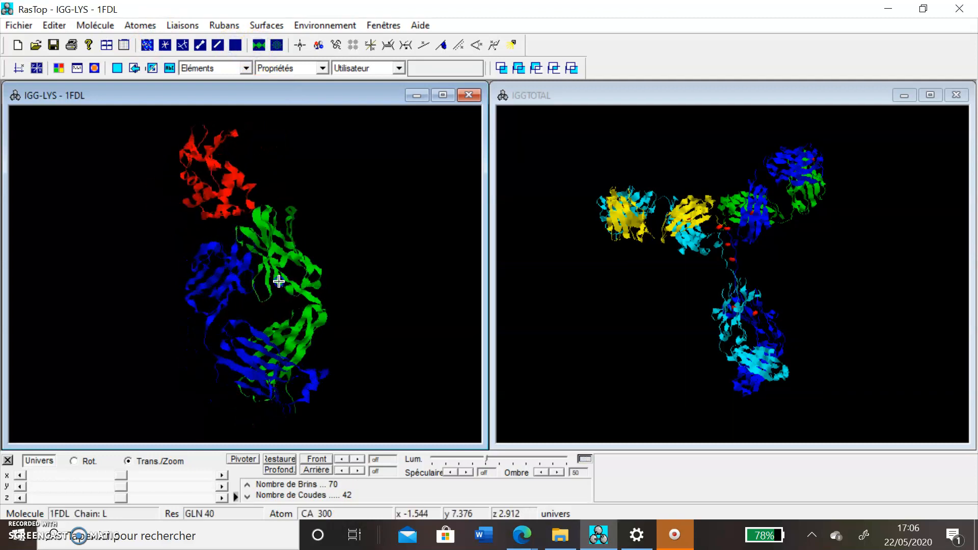
Step: Display the IGG-LYS complex as spheres and identify its blue and green chains by picking atoms on them
click(147, 45)
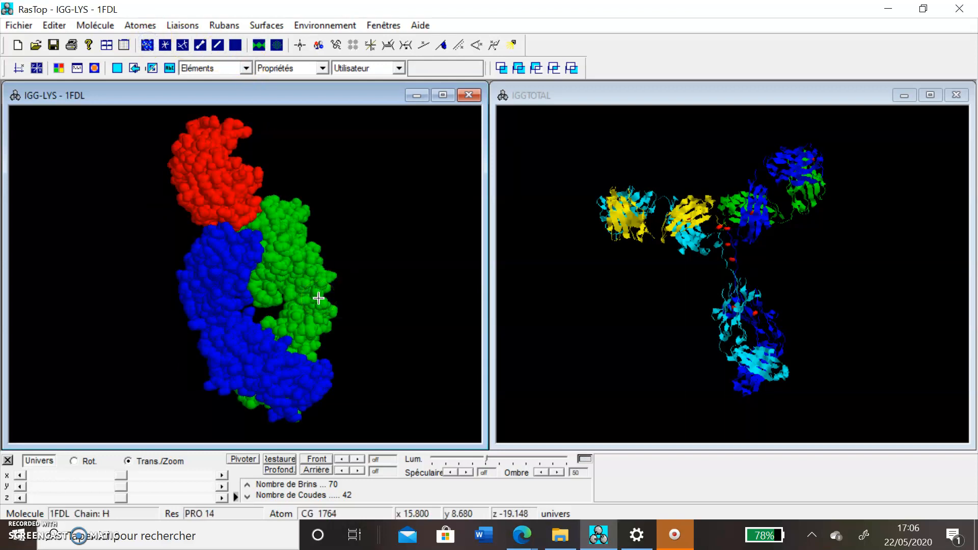
drag(279, 297, 267, 264)
click(225, 284)
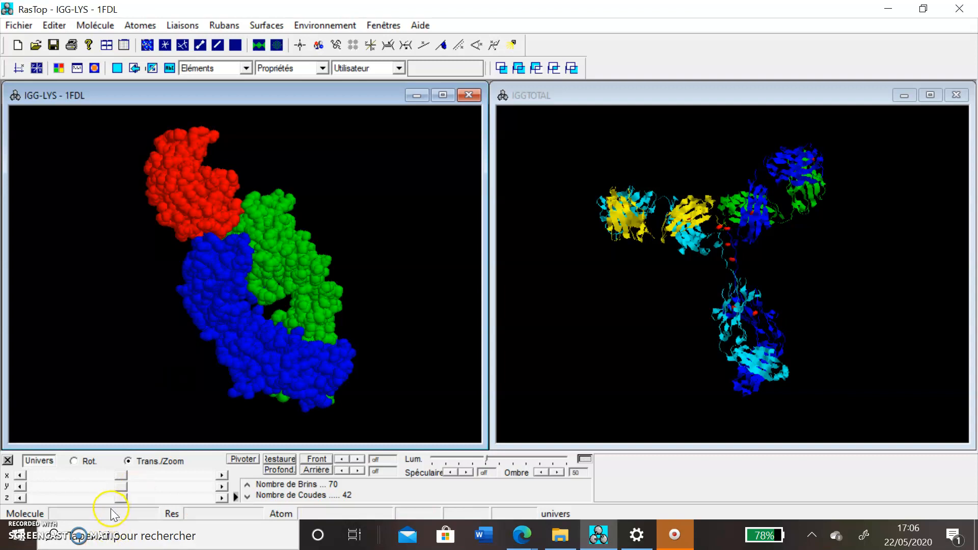
click(215, 304)
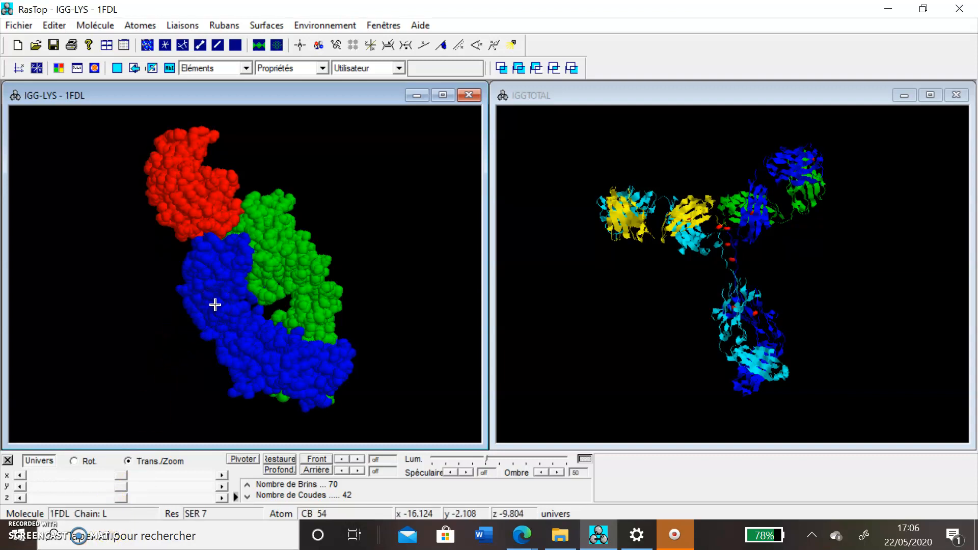
click(283, 264)
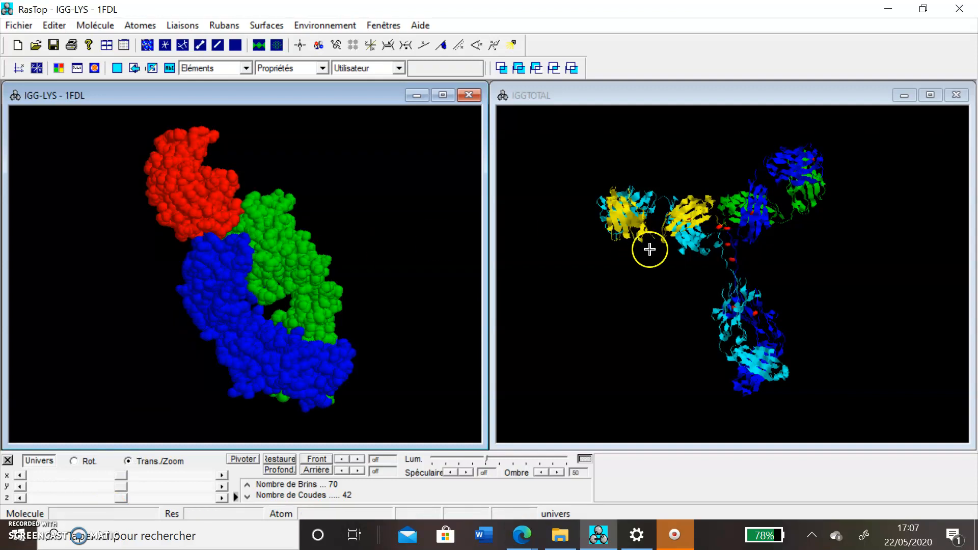
Step: Identify the green and blue chains at the end of one arm of the IGGTOTAL antibody
click(804, 193)
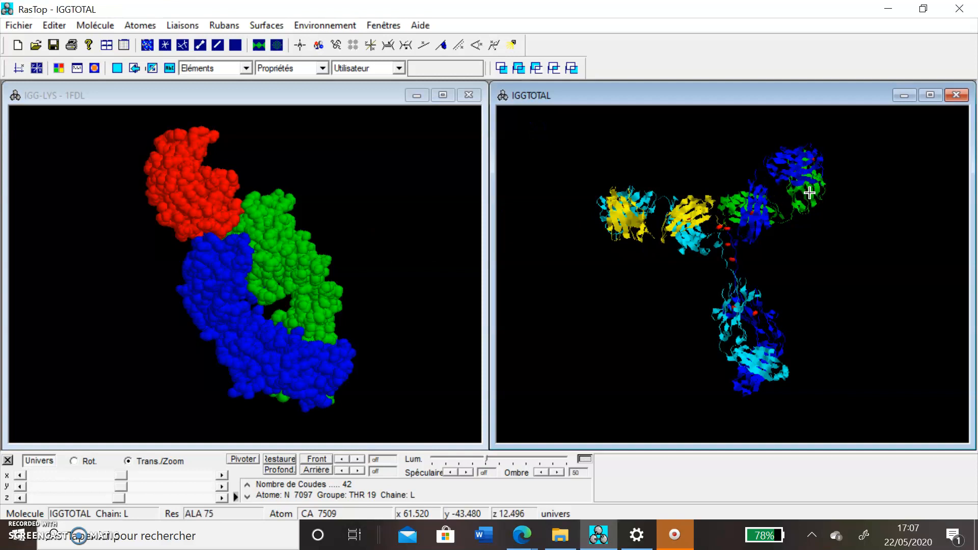
click(810, 198)
click(792, 164)
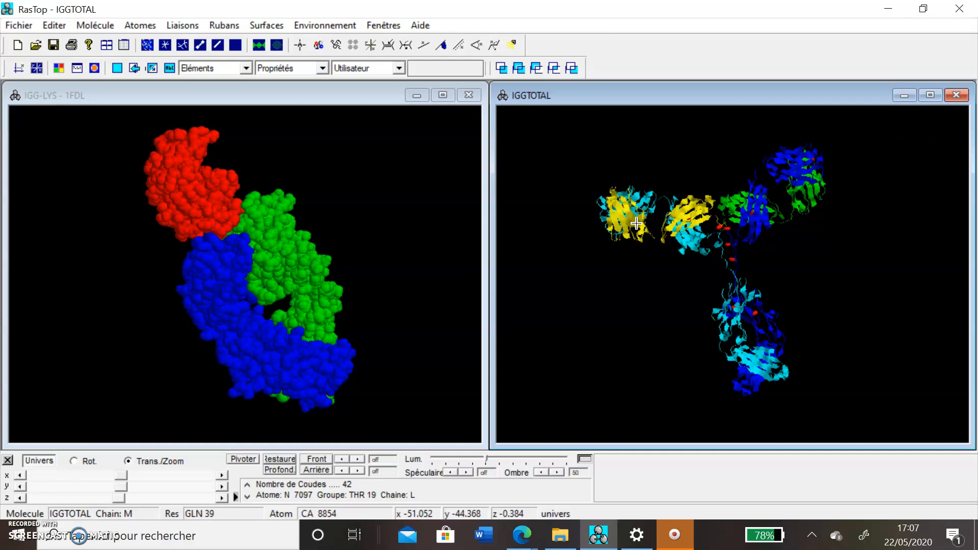
Step: Examine the contact zone between the red chain and the blue and green chains of the IGG-LYS complex up close
drag(139, 137, 222, 264)
drag(275, 236, 273, 273)
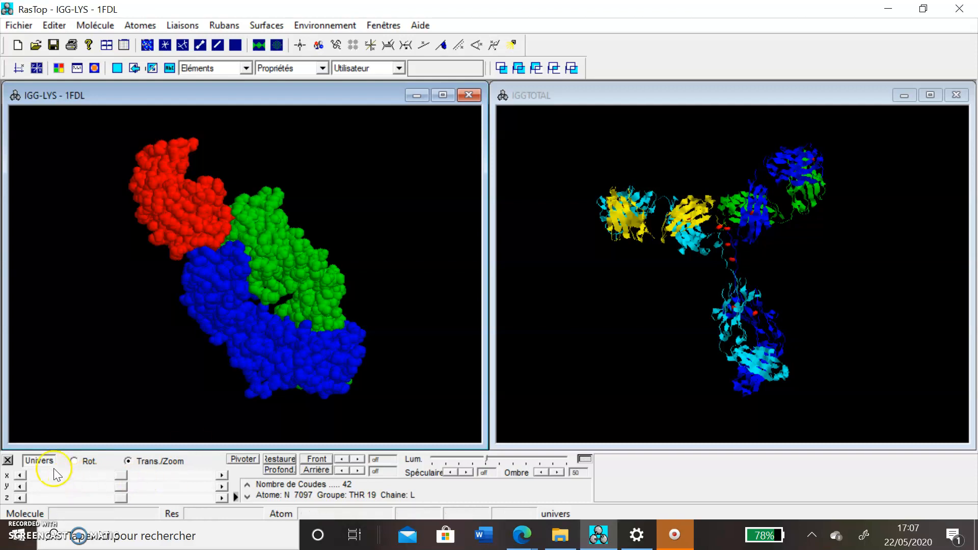
click(74, 461)
click(128, 461)
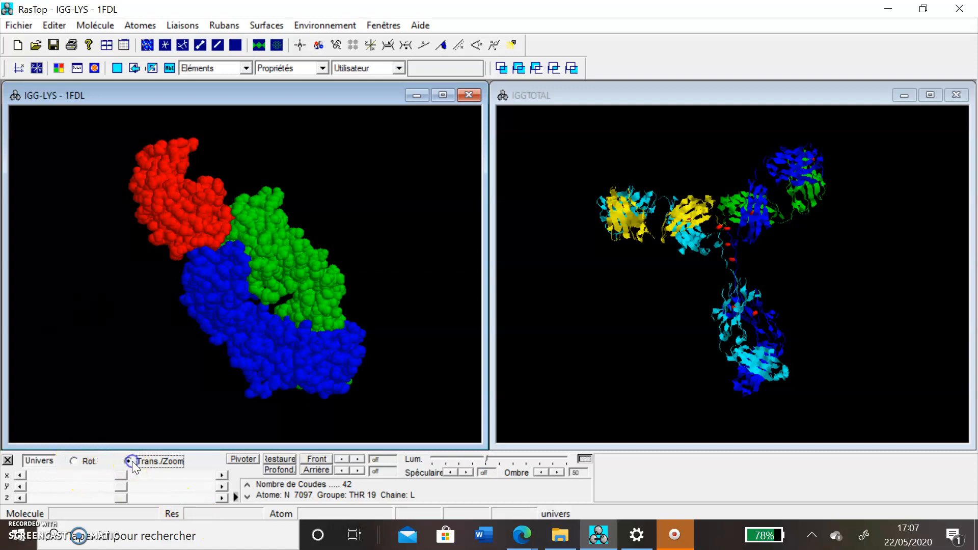
click(222, 498)
drag(301, 264, 353, 298)
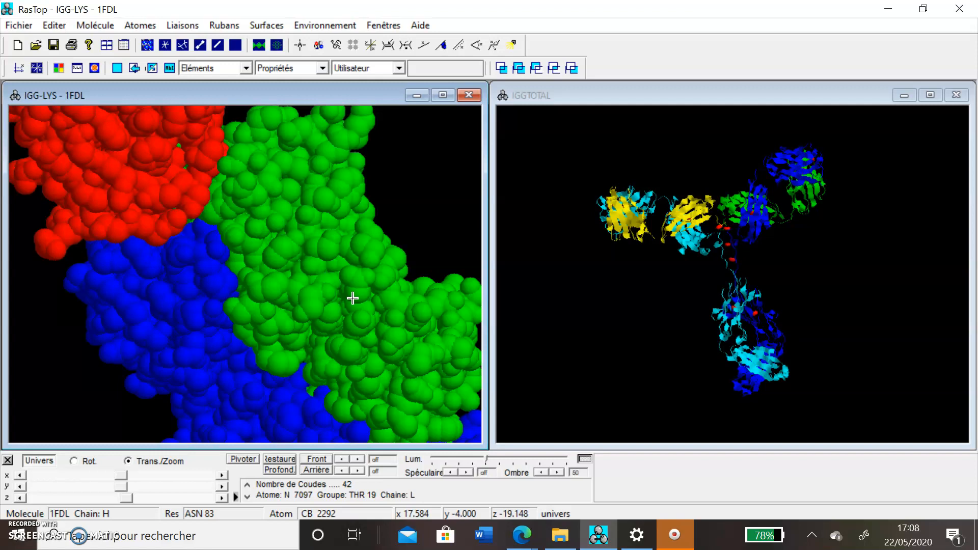
mouse_move(303, 247)
mouse_down()
mouse_move(332, 251)
mouse_move(298, 251)
mouse_move(305, 237)
mouse_move(291, 253)
mouse_up()
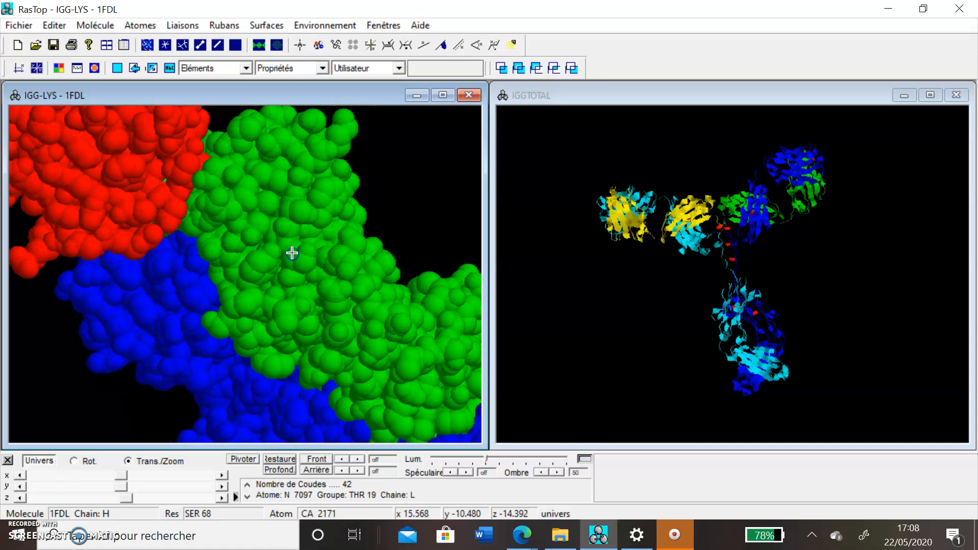